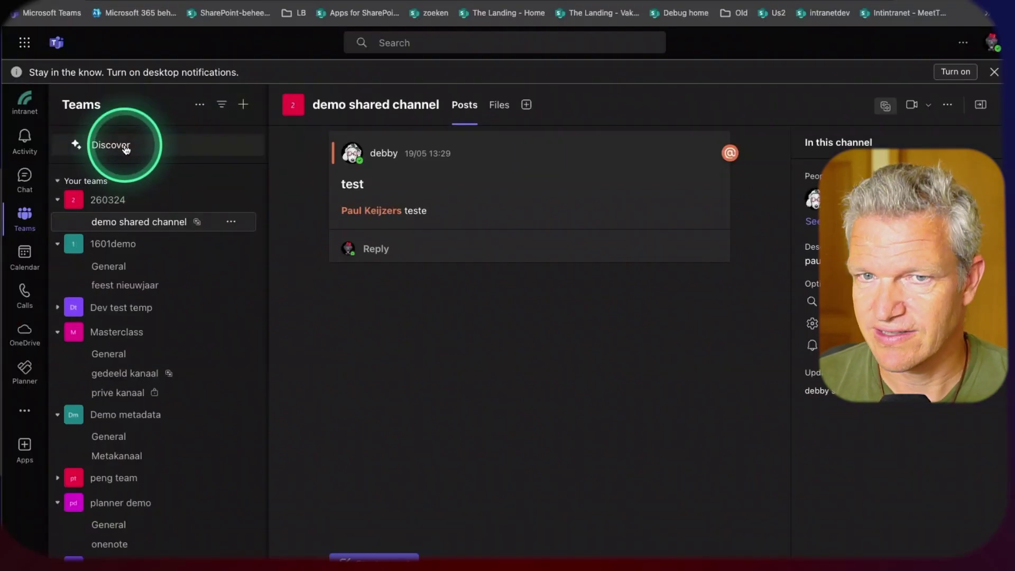
Create a private team from scratch, named with the demo user's first name followed by "discover".
left_click(125, 148)
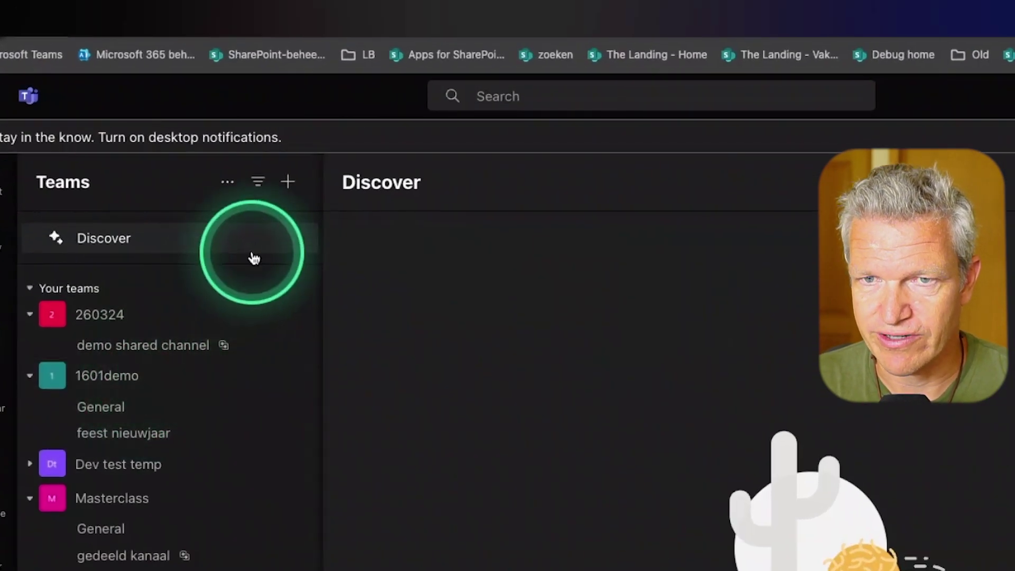
left_click(286, 181)
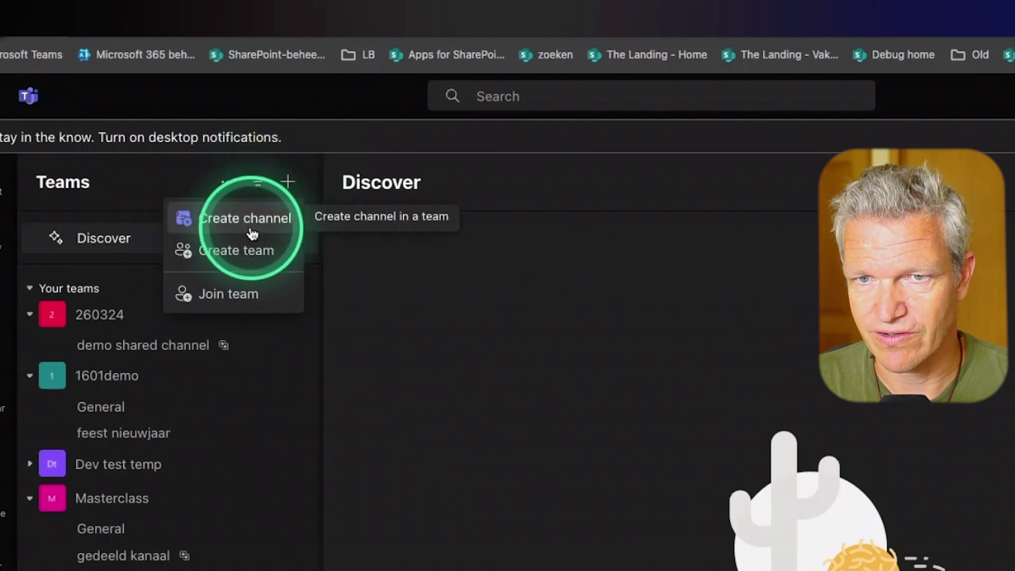
left_click(231, 251)
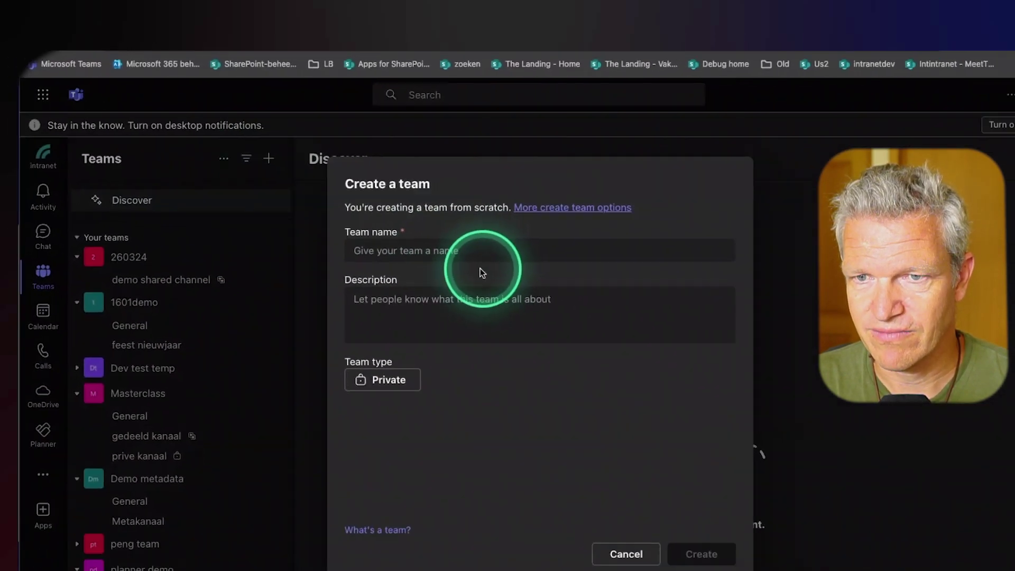
left_click(418, 249)
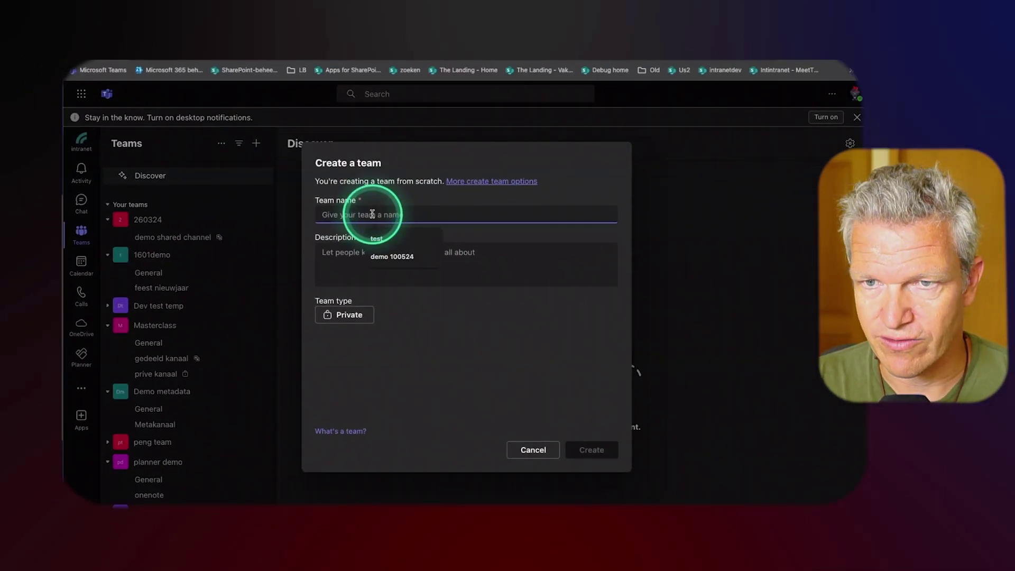
type("debby discover")
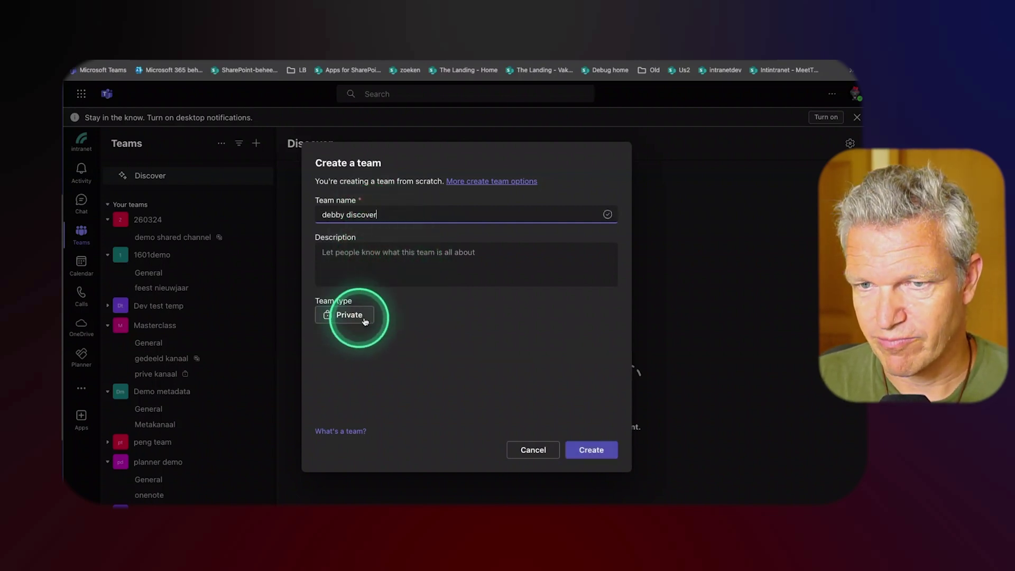
left_click(596, 449)
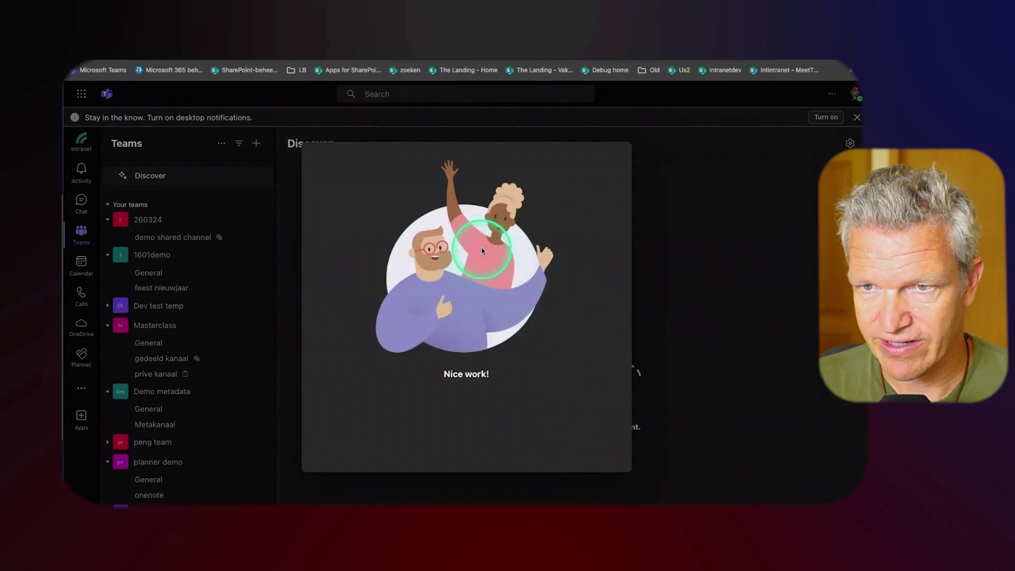
Add one colleague to the new team with the Member role.
left_click(404, 267)
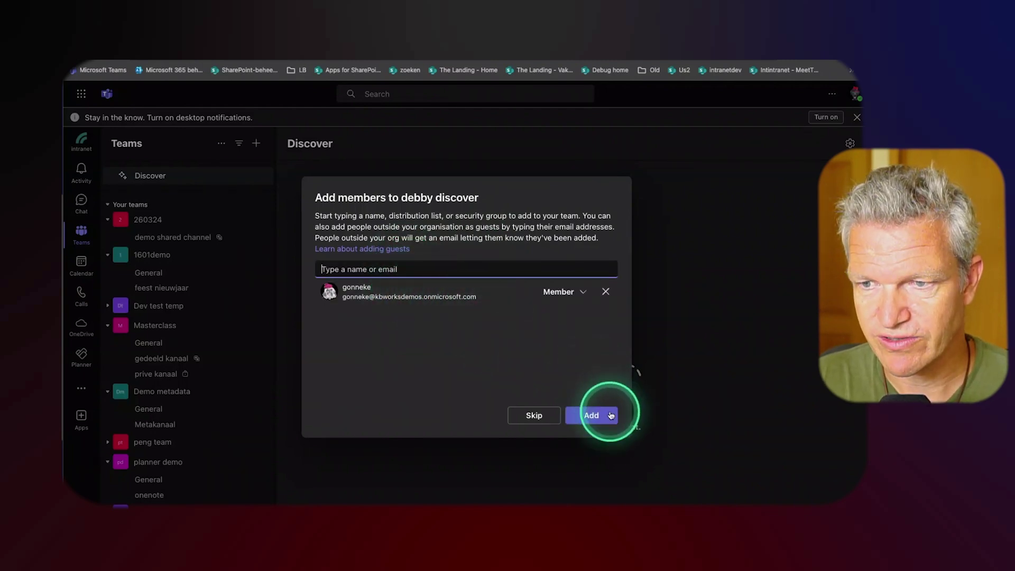
left_click(597, 417)
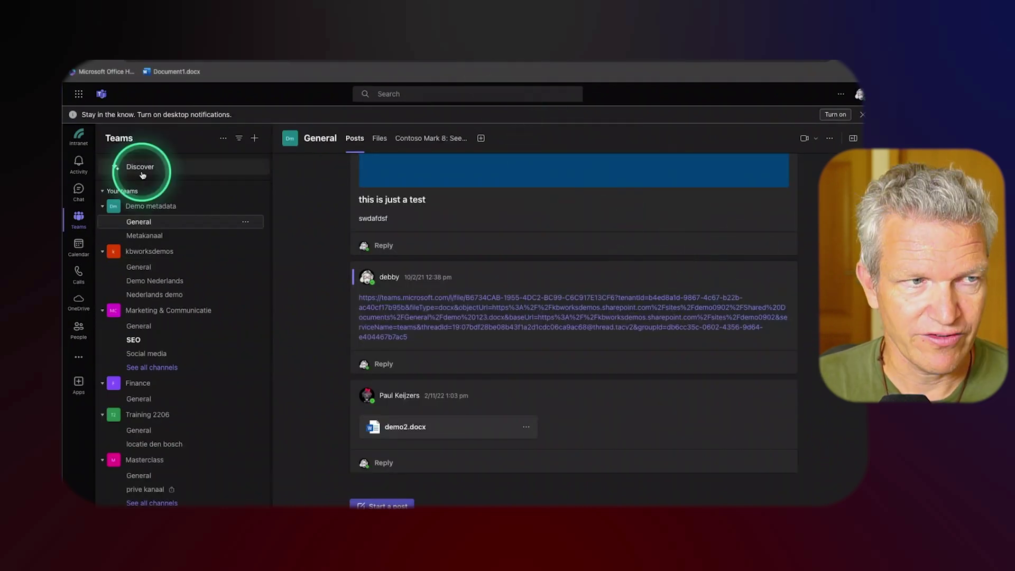
From the second user's account, check the Discover feed and the list of teams available to join.
left_click(141, 169)
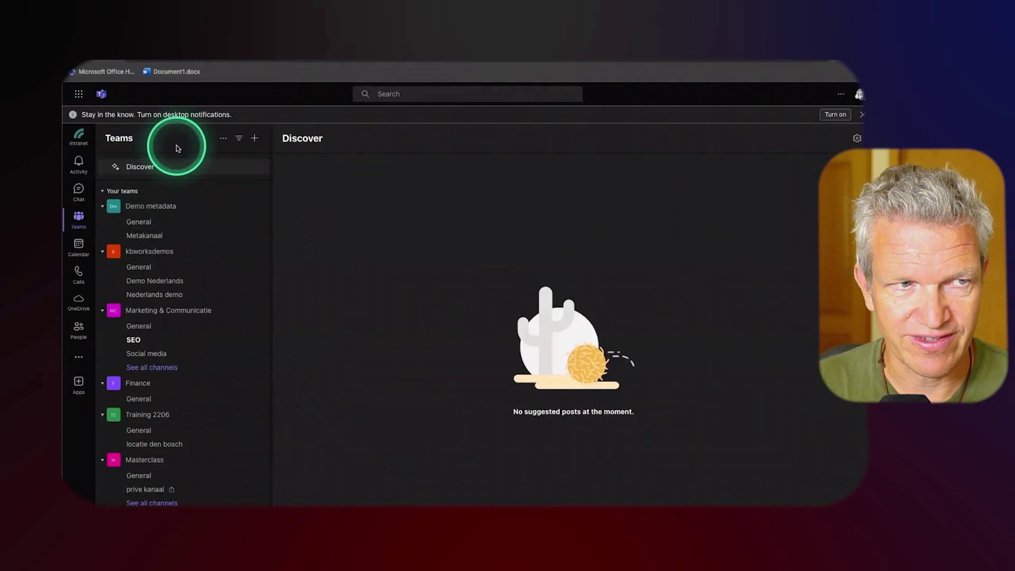
left_click(226, 140)
left_click(255, 139)
left_click(254, 139)
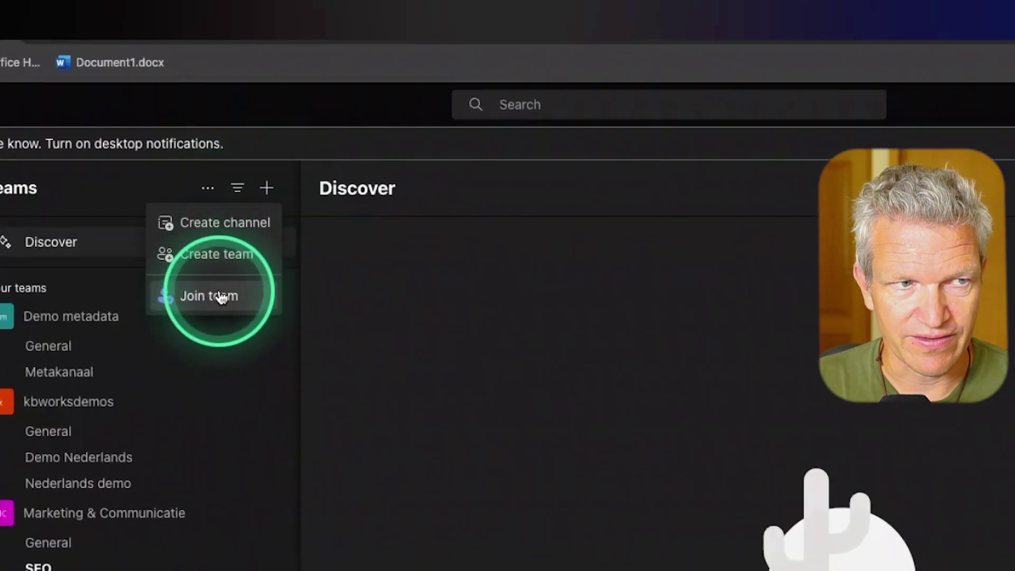
left_click(221, 297)
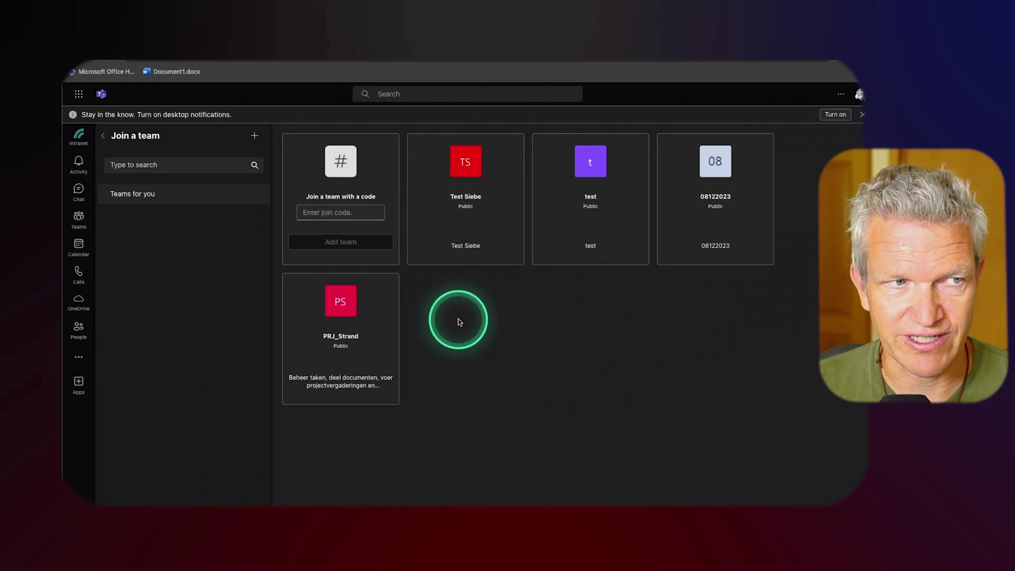
left_click(103, 139)
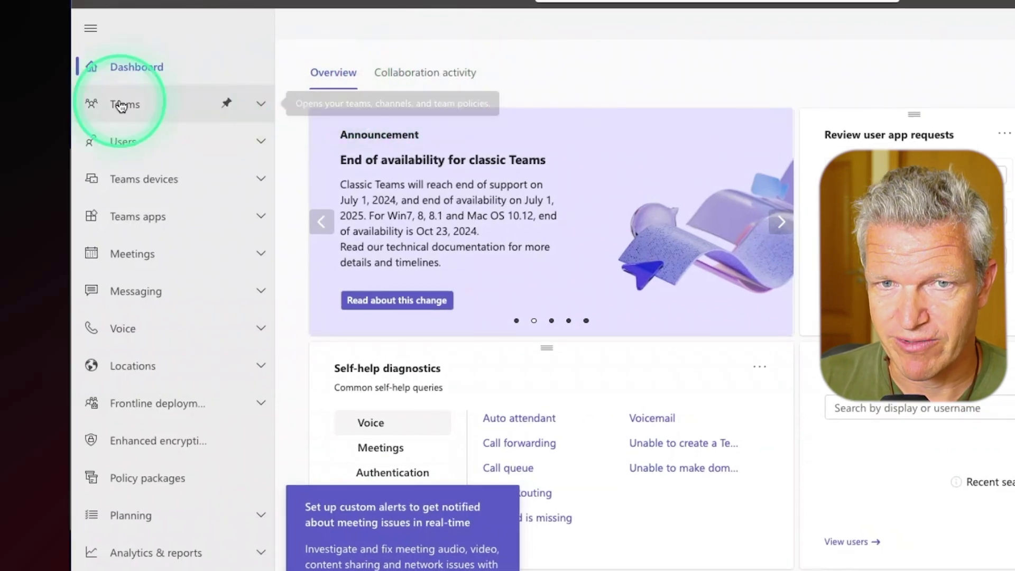
In the Teams admin center, turn on Discover private teams in the Global (Org-wide default) Teams policy and apply the change.
left_click(121, 106)
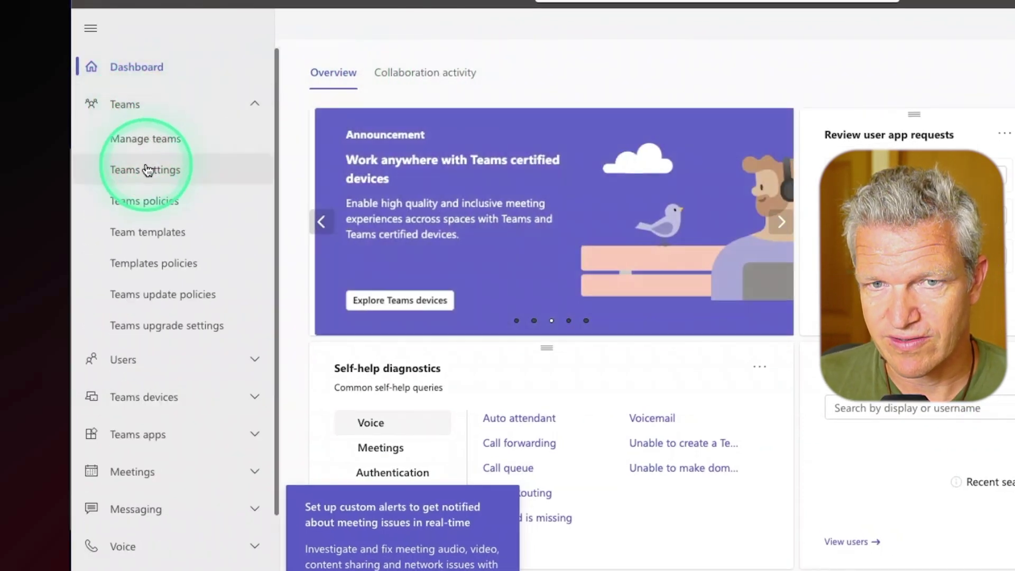
left_click(137, 202)
left_click(420, 463)
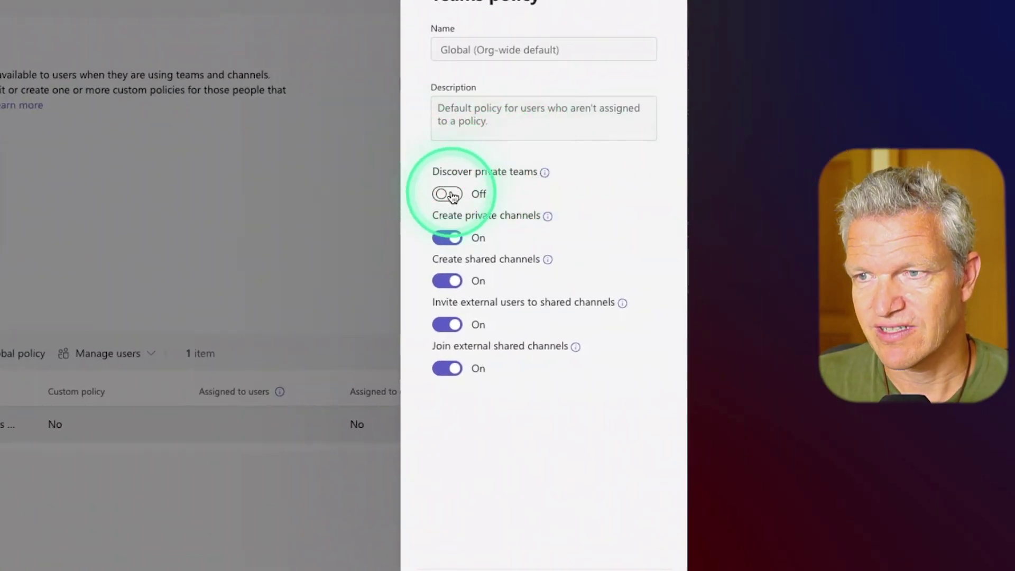
left_click(449, 194)
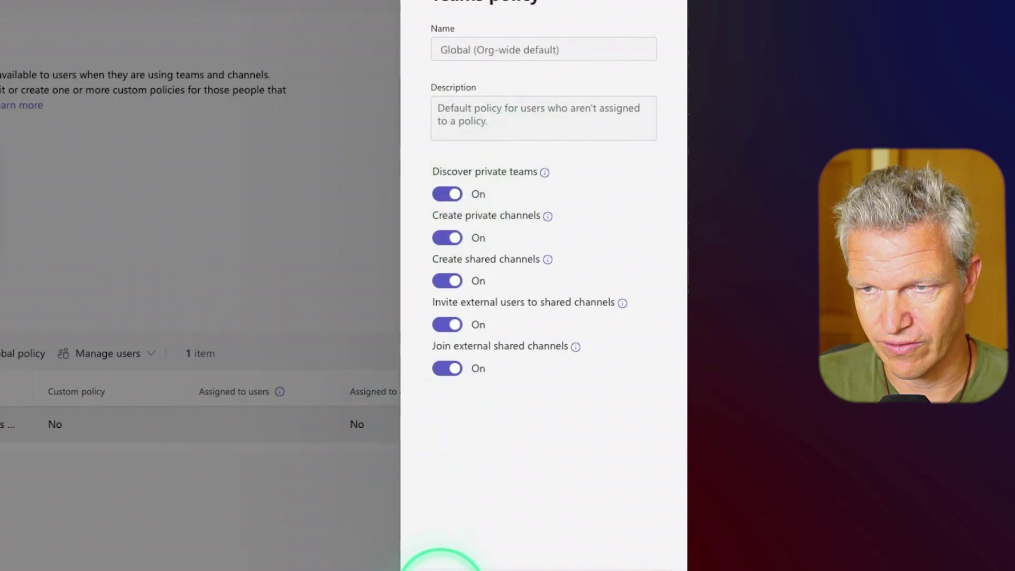
left_click(440, 565)
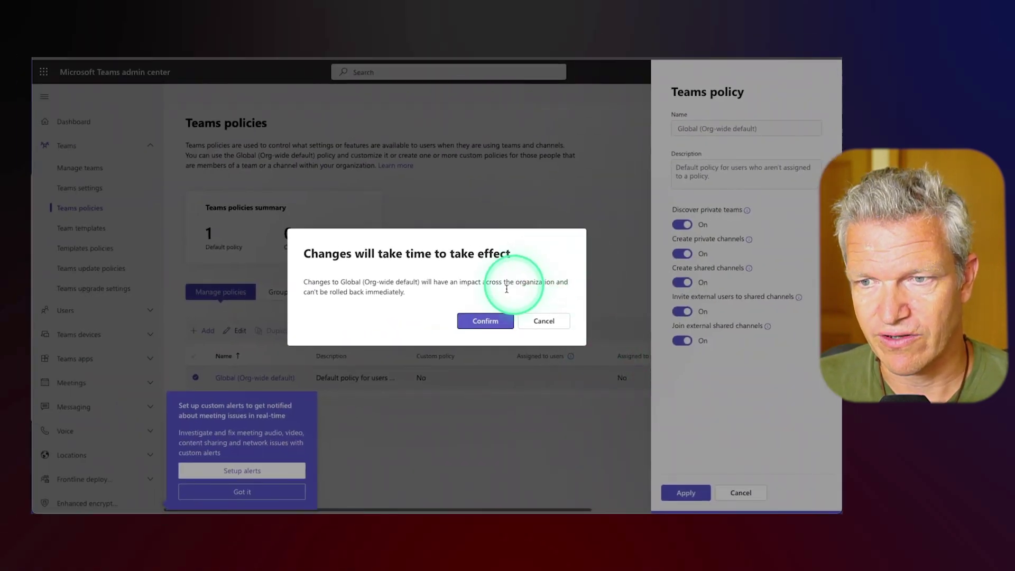
left_click(481, 322)
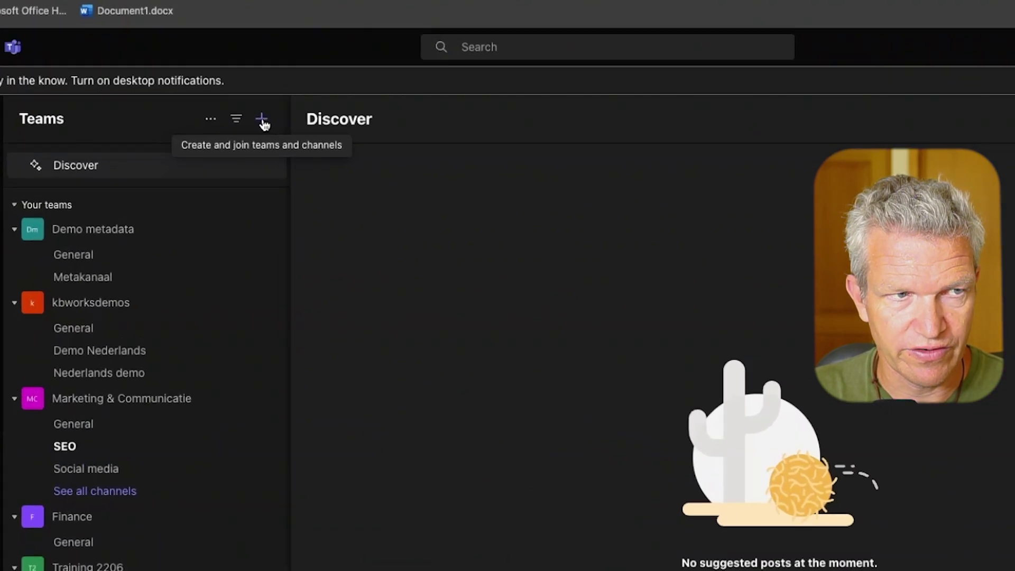
Back in Teams as the second user, search the joinable teams for "deb" and request to join the new private team.
left_click(228, 157)
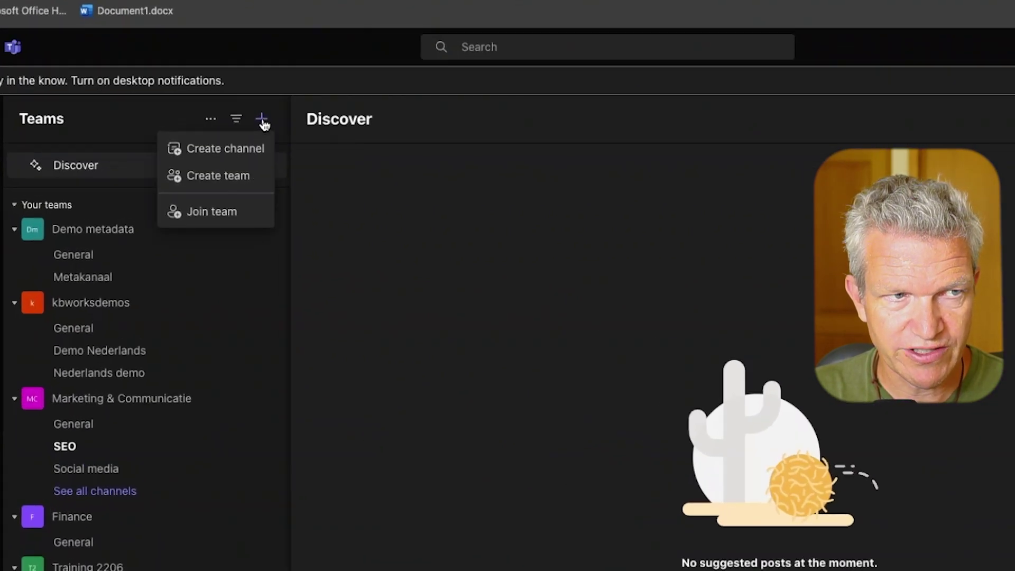
left_click(227, 213)
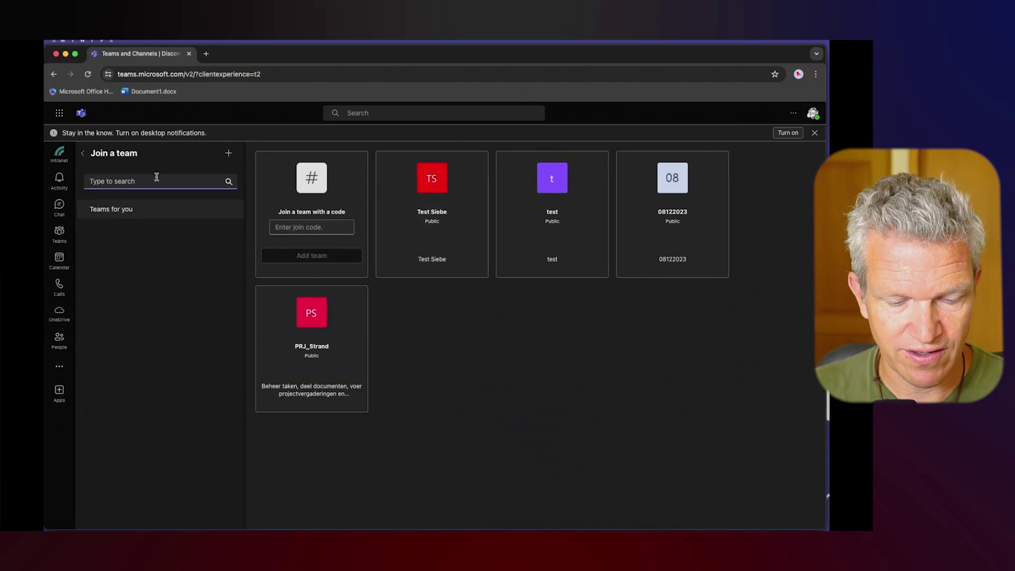
type("b")
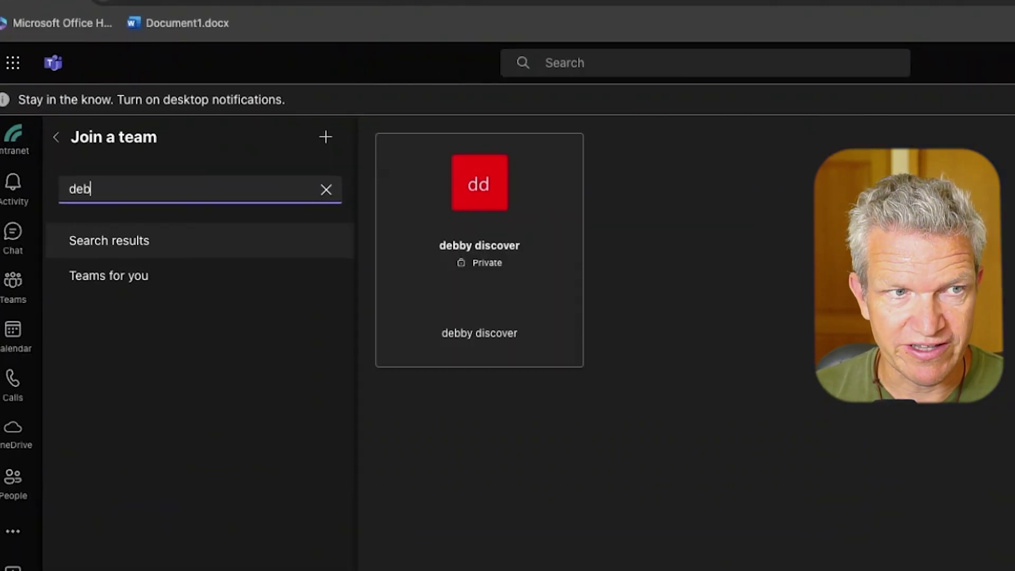
mouse_move(422, 195)
left_click(517, 326)
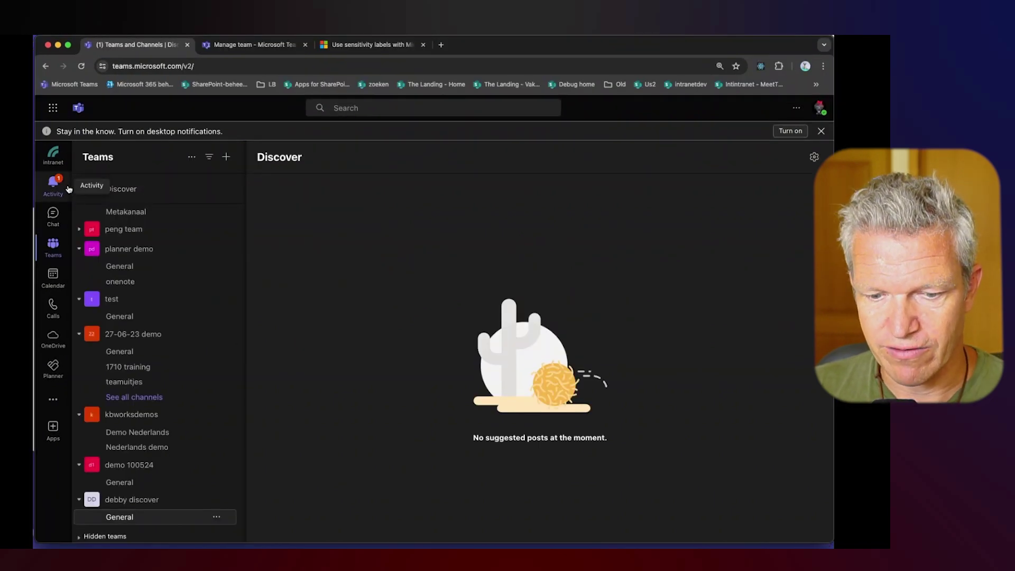
As the team owner, open the join request from the activity feed and accept the pending member.
left_click(54, 181)
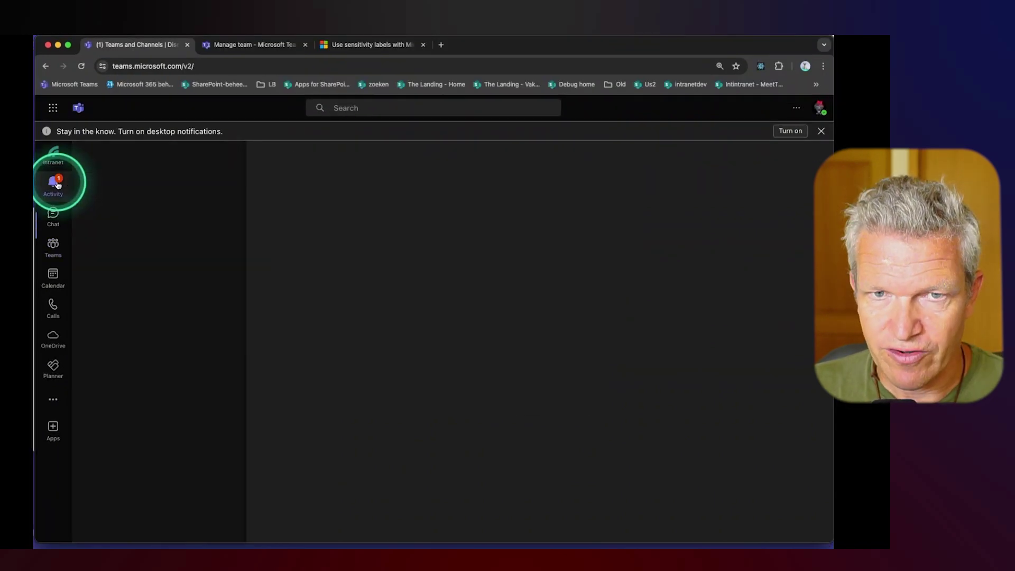
left_click(169, 215)
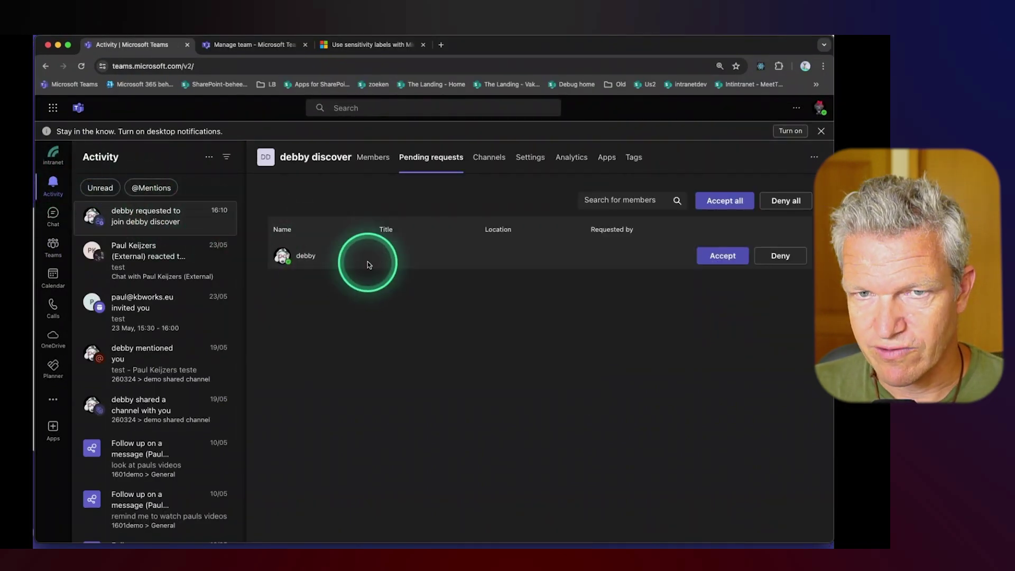
left_click(720, 256)
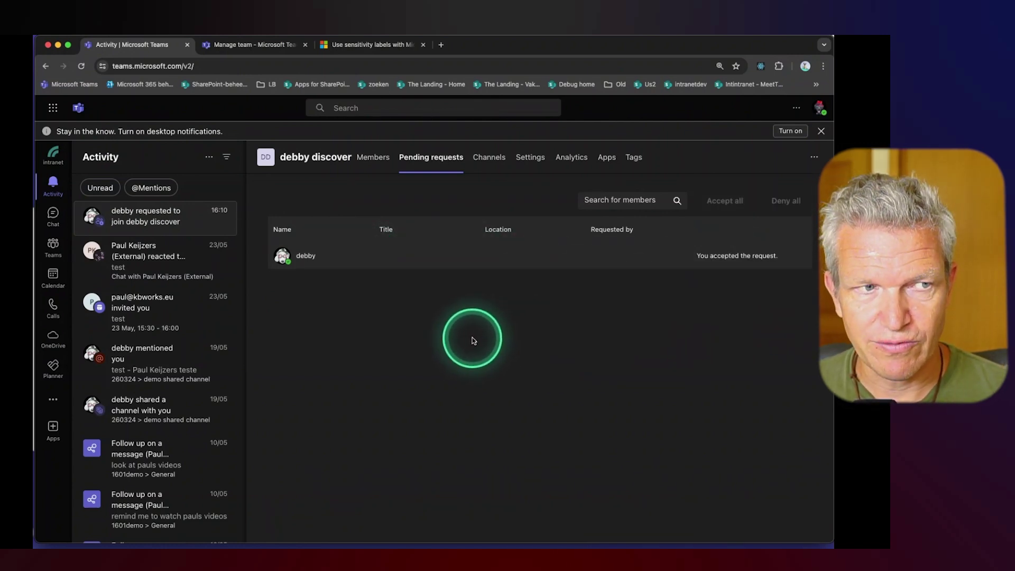
Open the management page of the new private team and expand its members and guests to check who belongs to it.
left_click(53, 246)
scroll(167, 346, "down", 5)
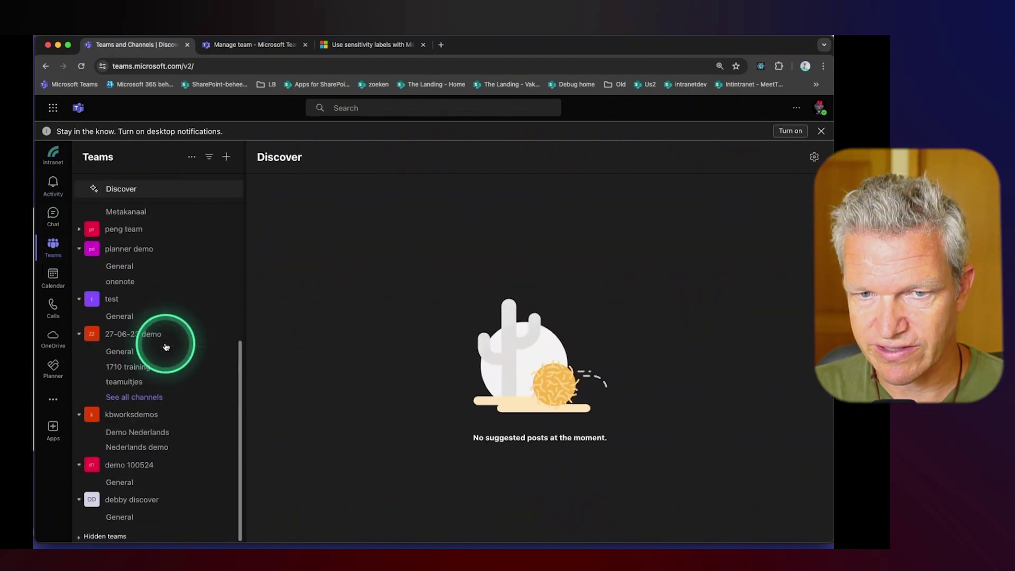
scroll(175, 414, "down", 1)
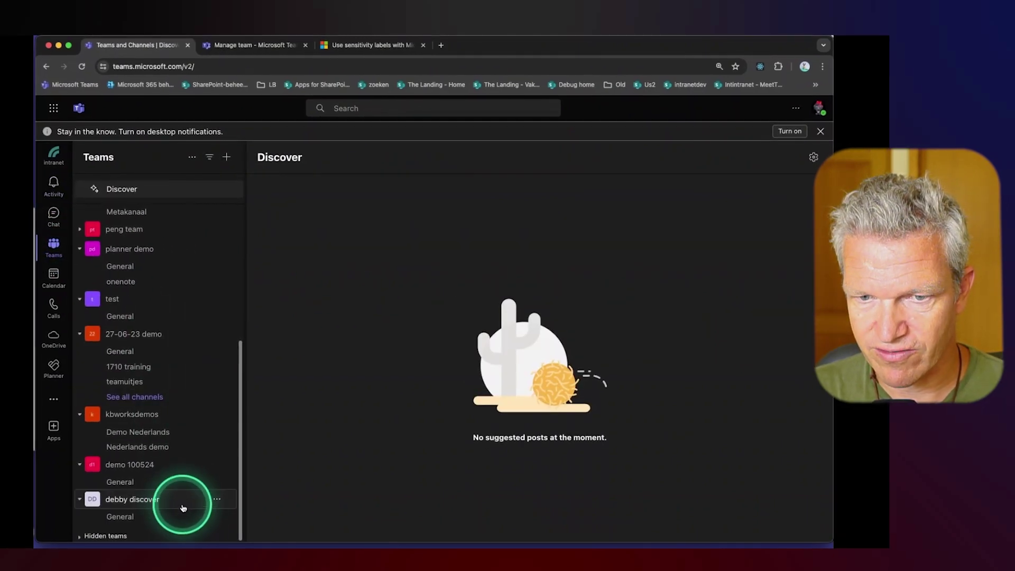
left_click(216, 498)
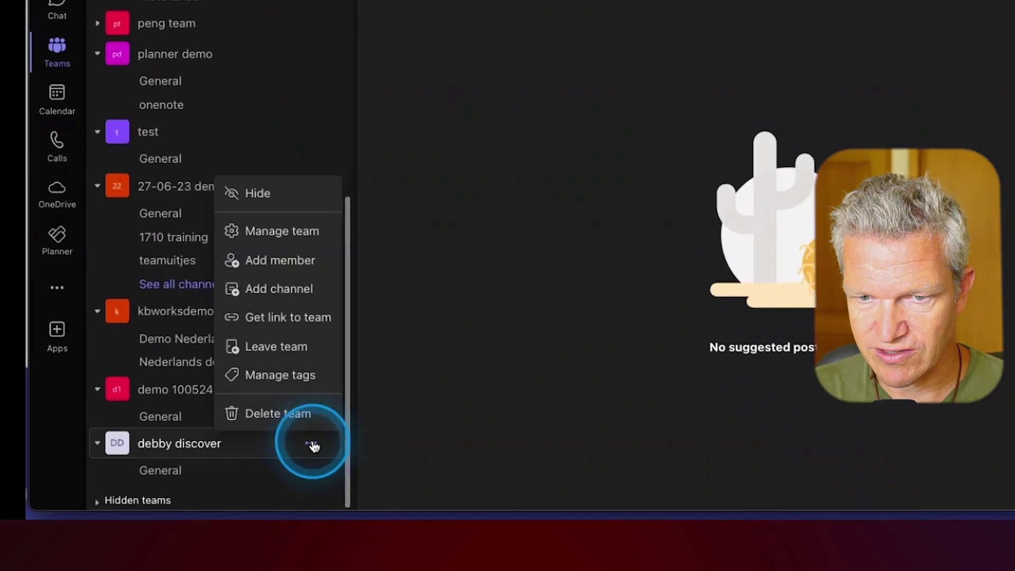
left_click(282, 231)
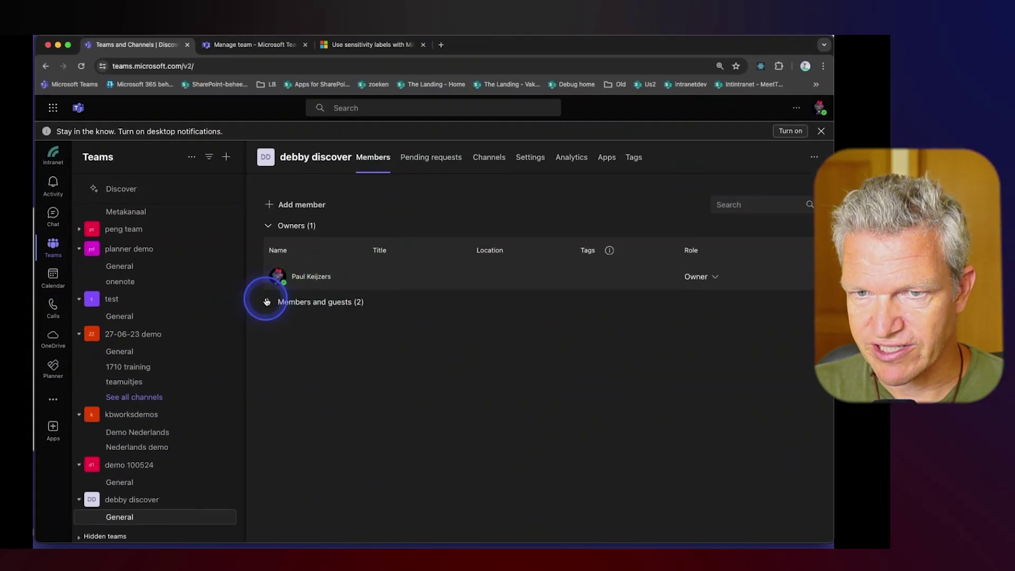
left_click(278, 287)
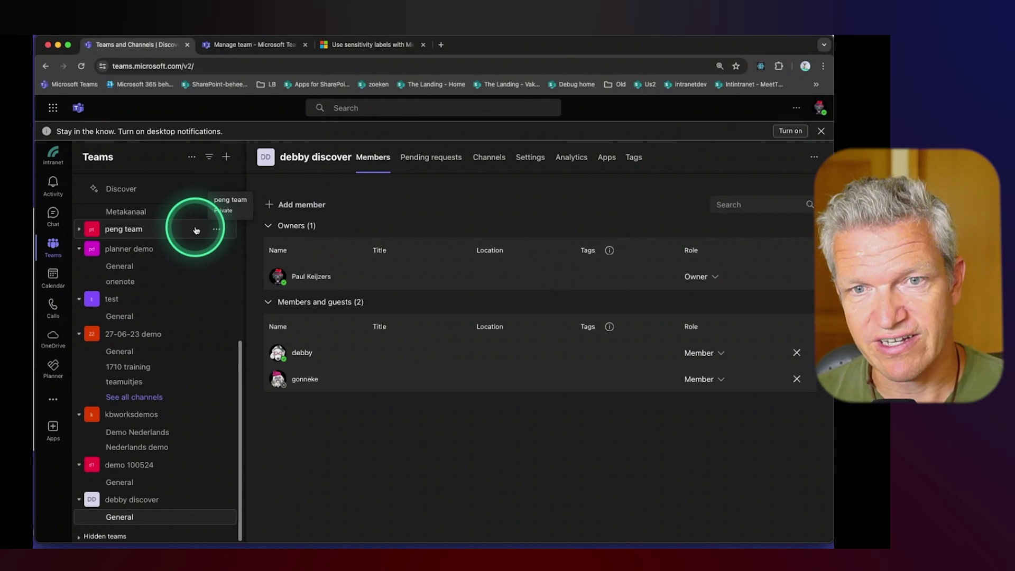
Switch to the Microsoft Learn article on using sensitivity labels with teams, groups, and sites, showing private teams discoverability.
left_click(364, 45)
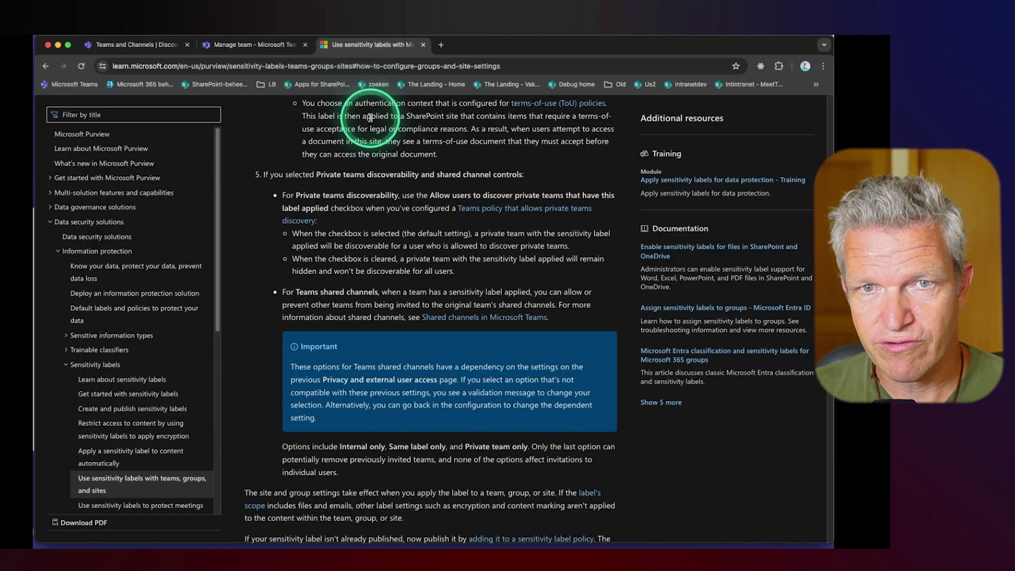